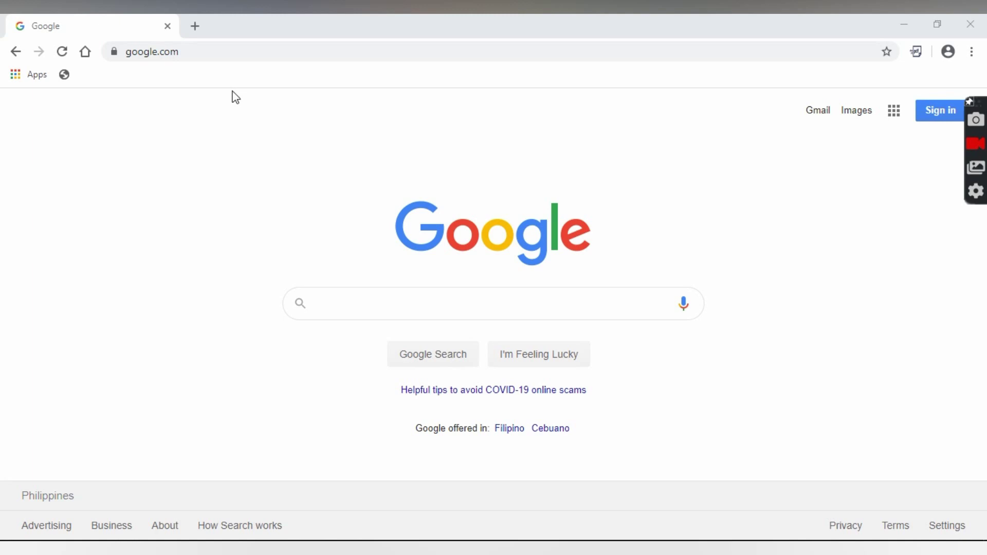
Go to gmail.com and sign in with the teacher account's email and password
{"action": "left_click", "coordinate": [226, 54]}
{"action": "type", "text": "gmai"}
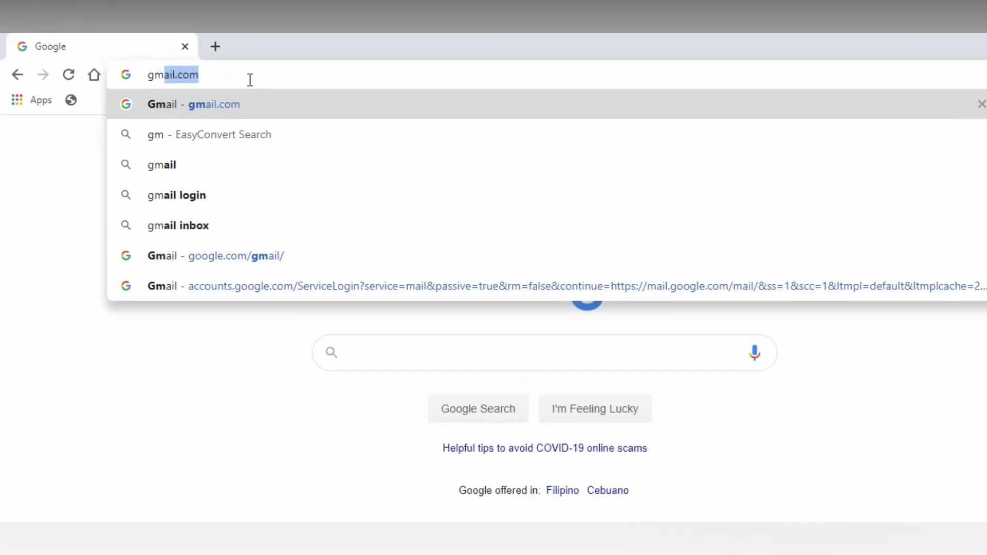
{"action": "type", "text": "l.com"}
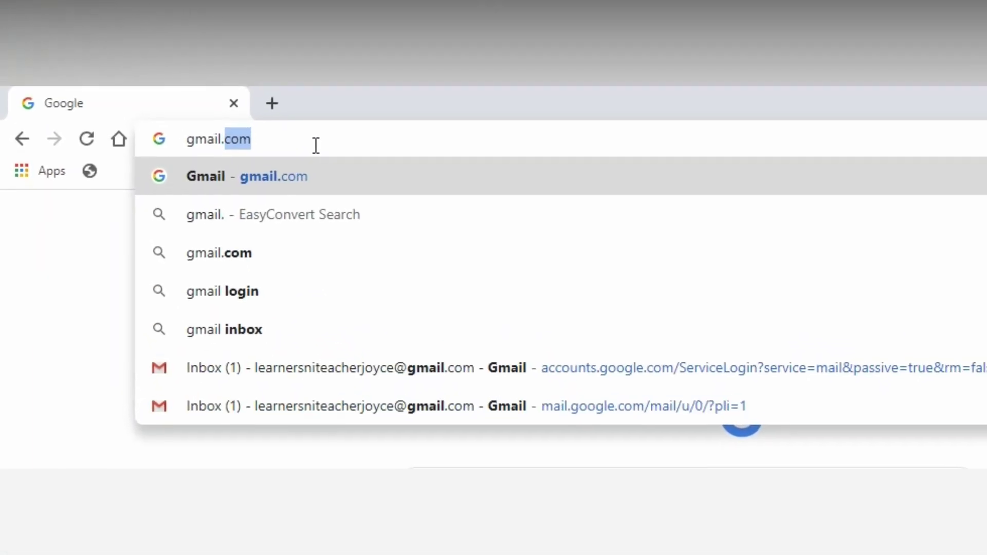
{"action": "key", "text": "Return"}
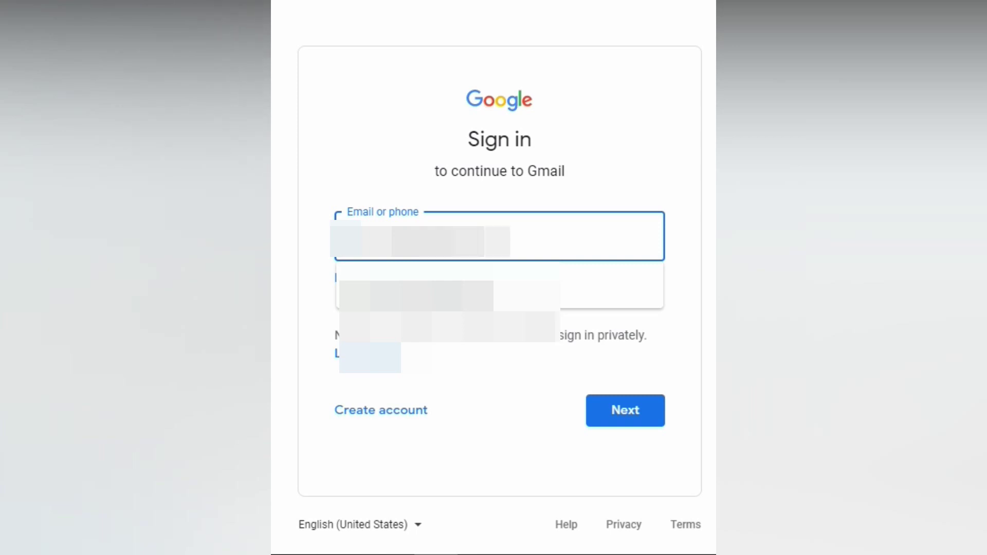
{"action": "key", "text": "Return"}
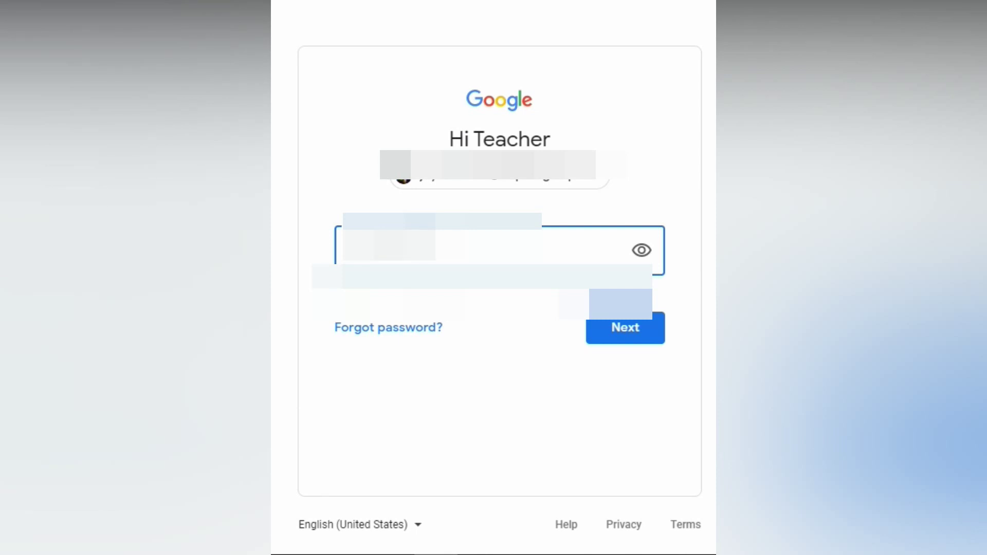
{"action": "key", "text": "Return"}
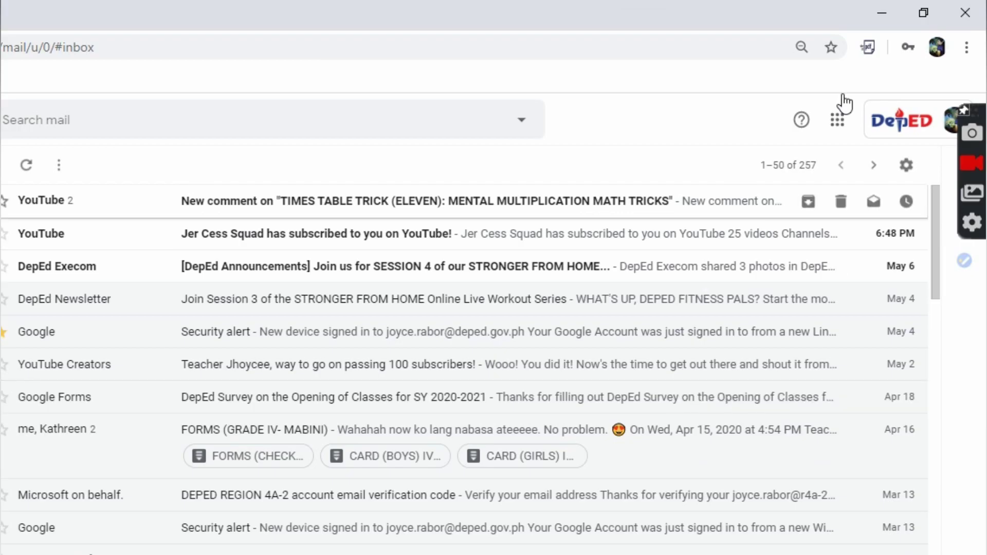
Look through the Google apps grid, then navigate to classroom.google.com
{"action": "left_click", "coordinate": [844, 129]}
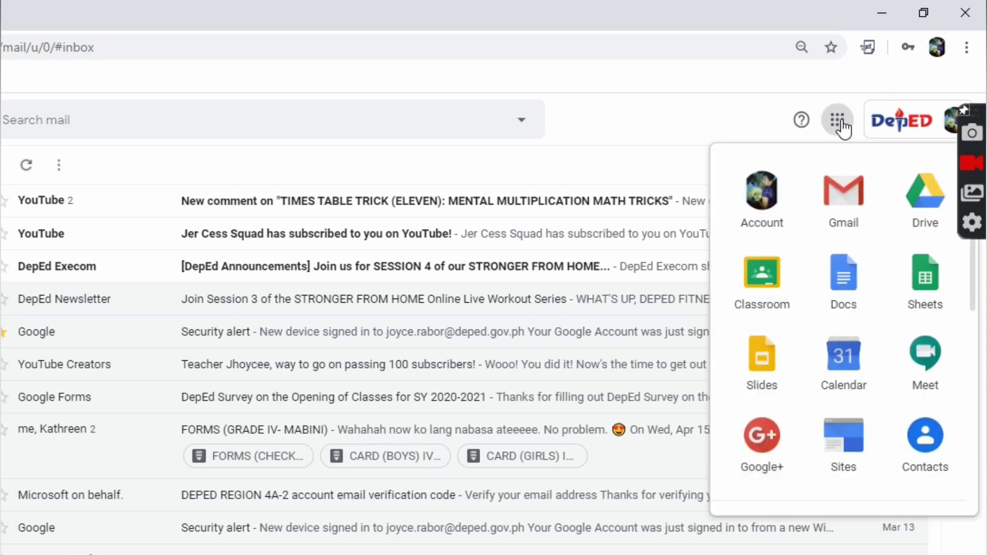
{"action": "scroll", "coordinate": [974, 288], "scroll_direction": "down", "scroll_amount": 2}
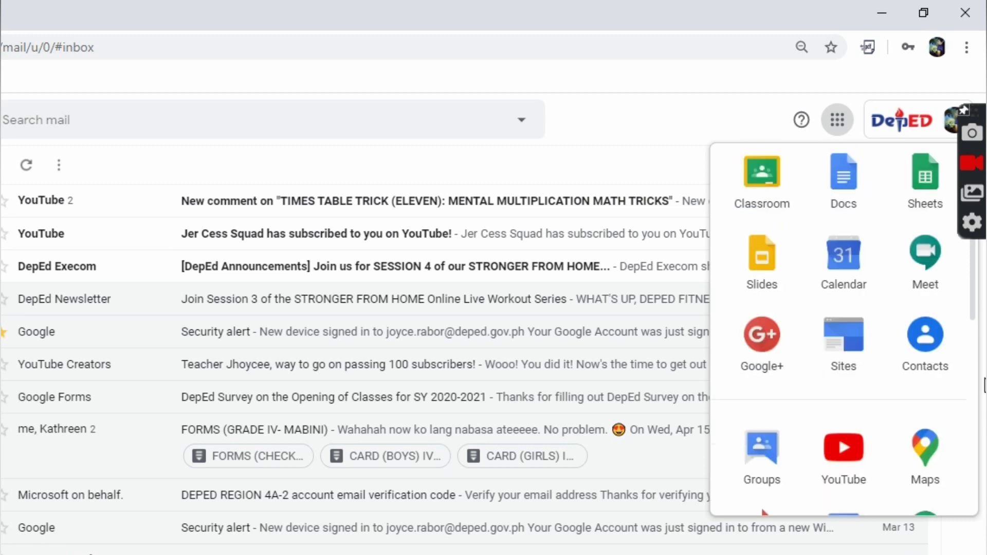
{"action": "scroll", "coordinate": [983, 386], "scroll_direction": "down", "scroll_amount": 8}
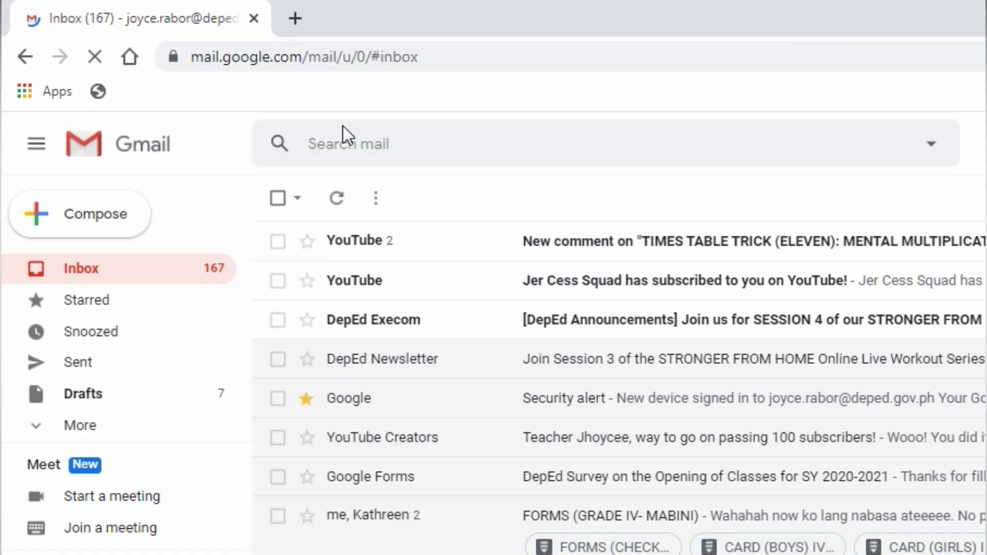
{"action": "left_click", "coordinate": [326, 65]}
{"action": "type", "text": "classroo"}
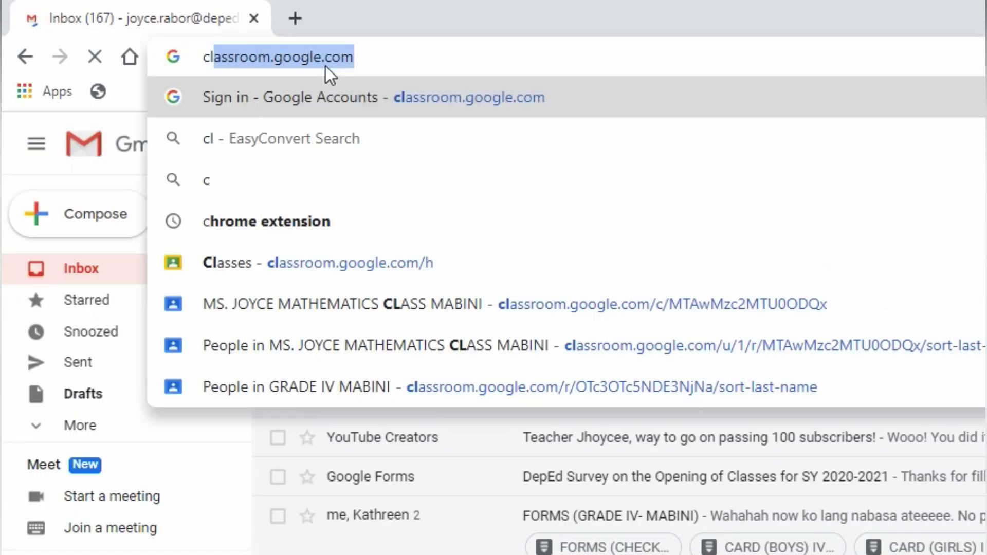
{"action": "type", "text": "m.google"}
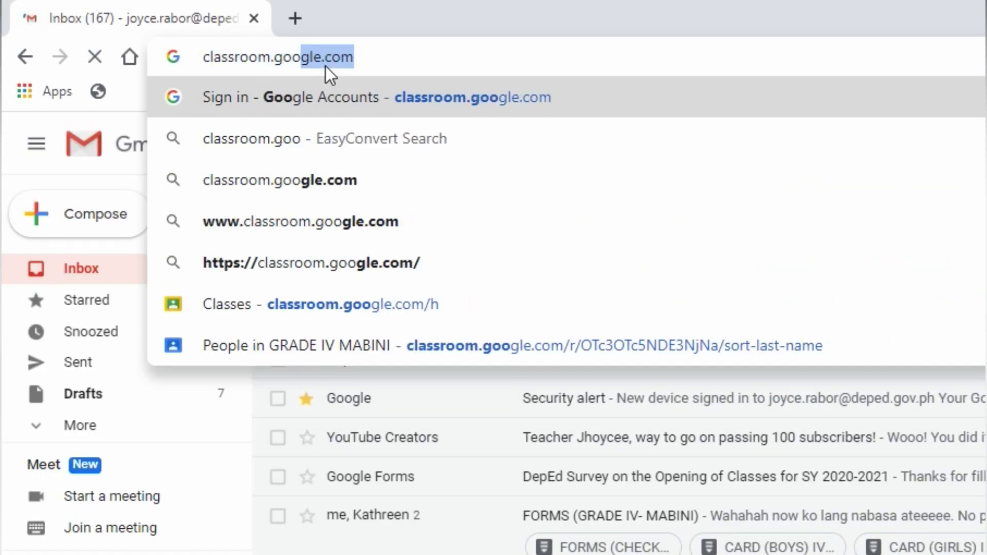
{"action": "type", "text": ".com"}
{"action": "key", "text": "Return"}
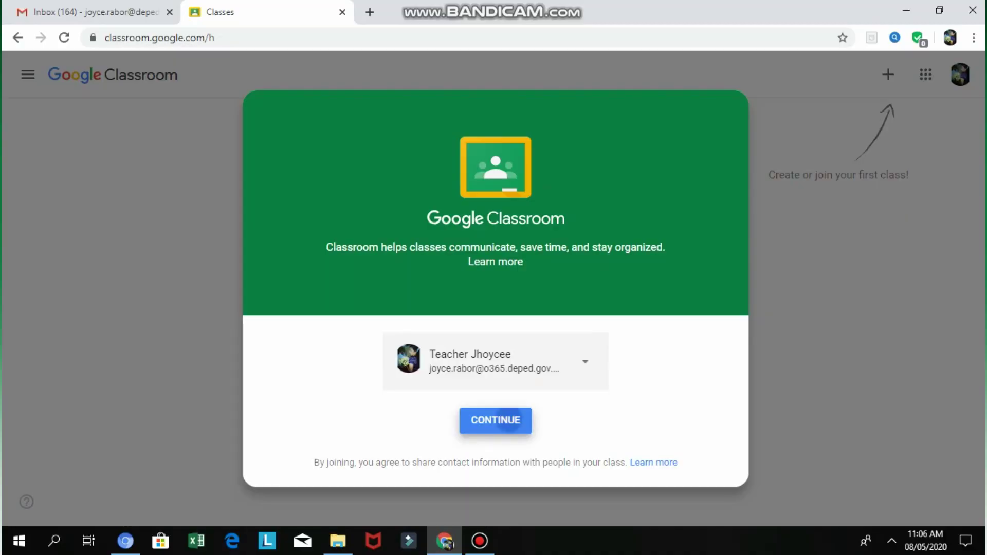
Continue as teacher and create class GRADE IV (S.Y. 2020-2021), section MABINI, subject MATHEMATICS
{"action": "left_click", "coordinate": [495, 420]}
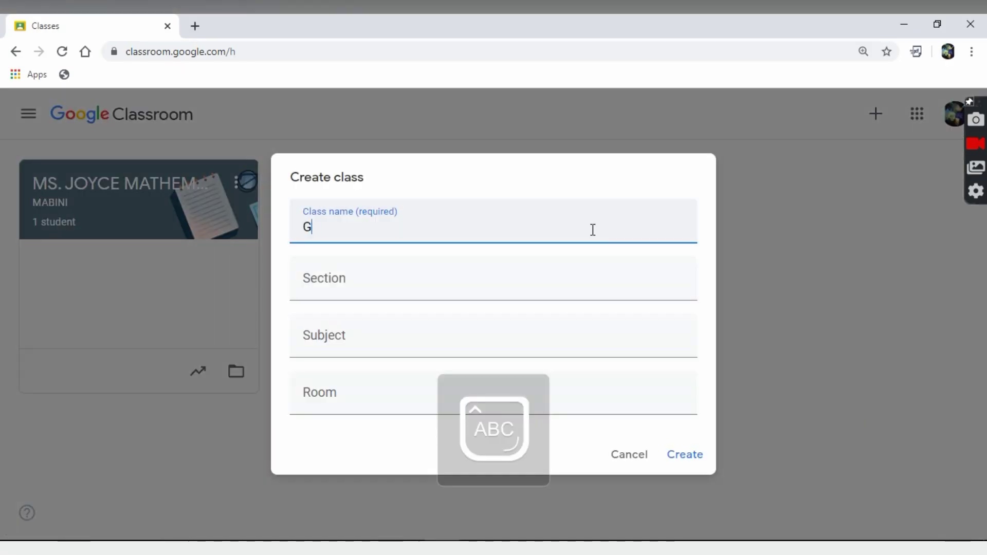
{"action": "type", "text": "2020-2021)"}
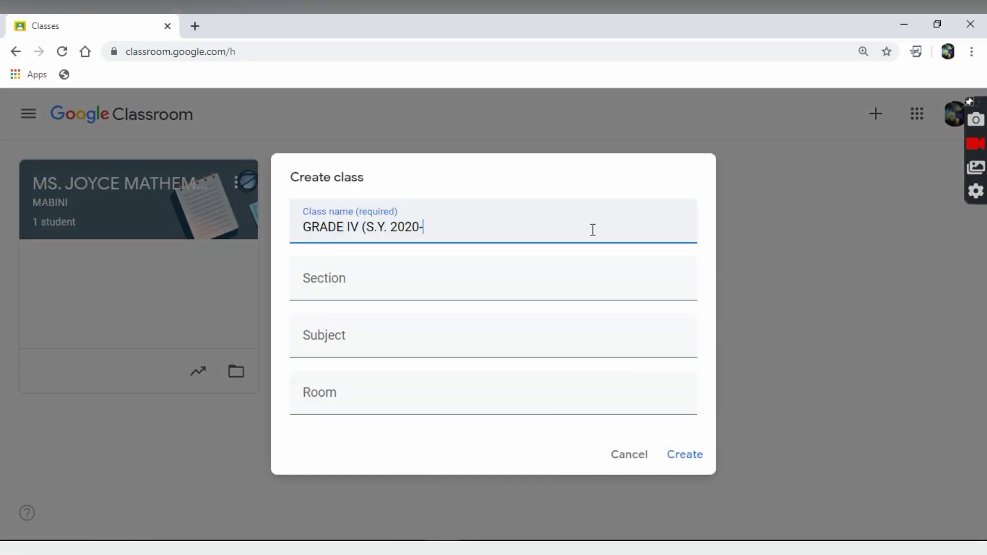
{"action": "left_click", "coordinate": [539, 294]}
{"action": "type", "text": "MABINI"}
{"action": "left_click", "coordinate": [520, 348]}
{"action": "type", "text": "MATHEMATICS"}
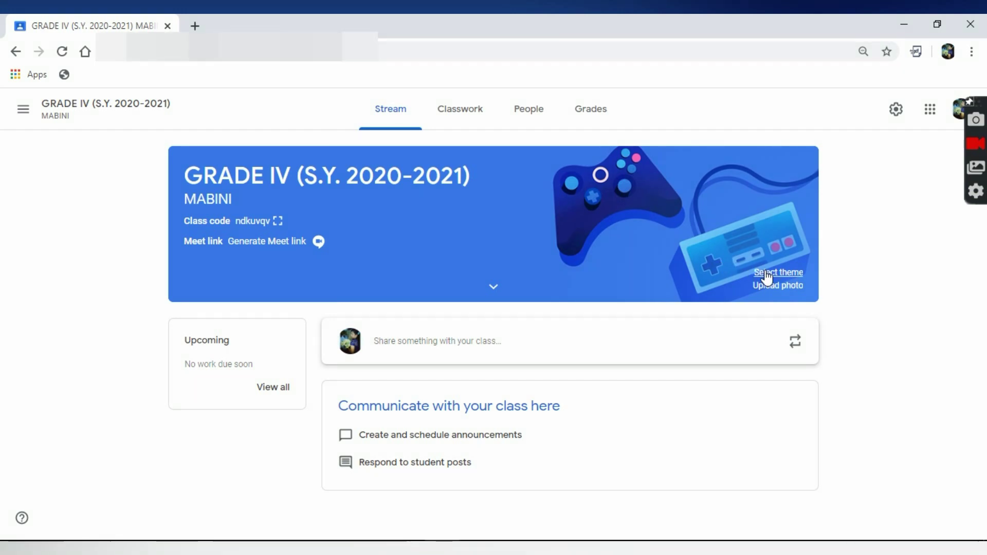
Zoom the page to 125% and apply the blue quill theme from English & History
{"action": "key", "text": "ctrl+plus"}
{"action": "key", "text": "ctrl+plus"}
{"action": "key", "text": "ctrl+plus"}
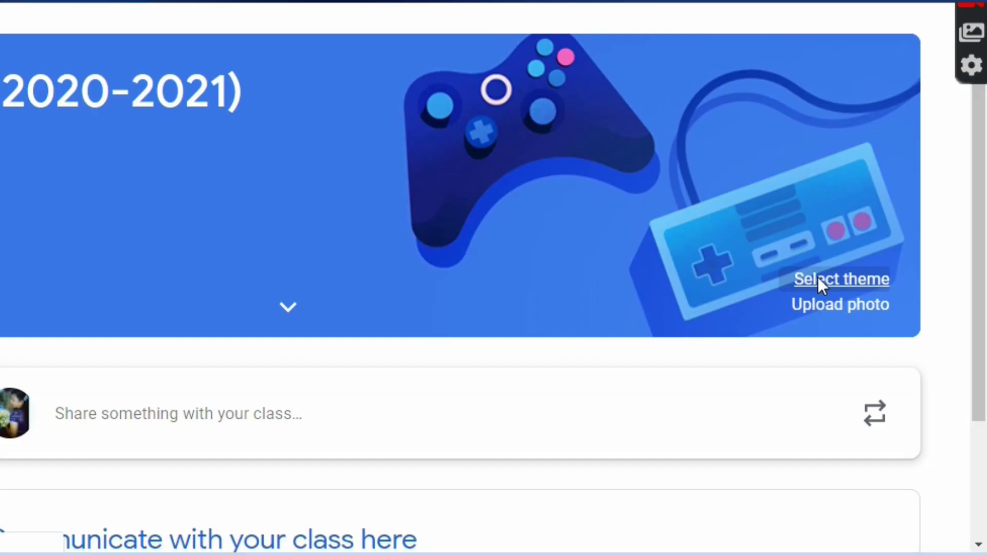
{"action": "left_click", "coordinate": [867, 345]}
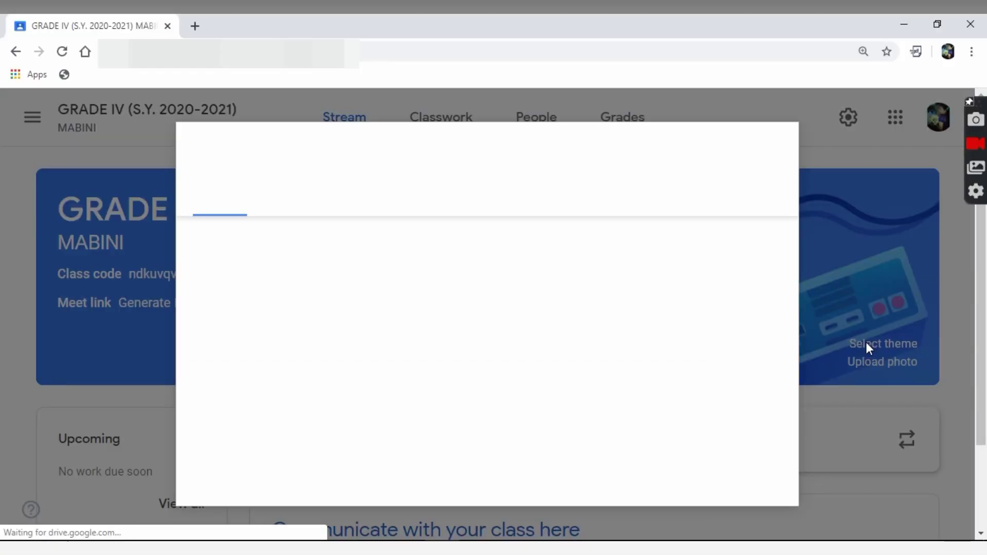
{"action": "left_click", "coordinate": [332, 205]}
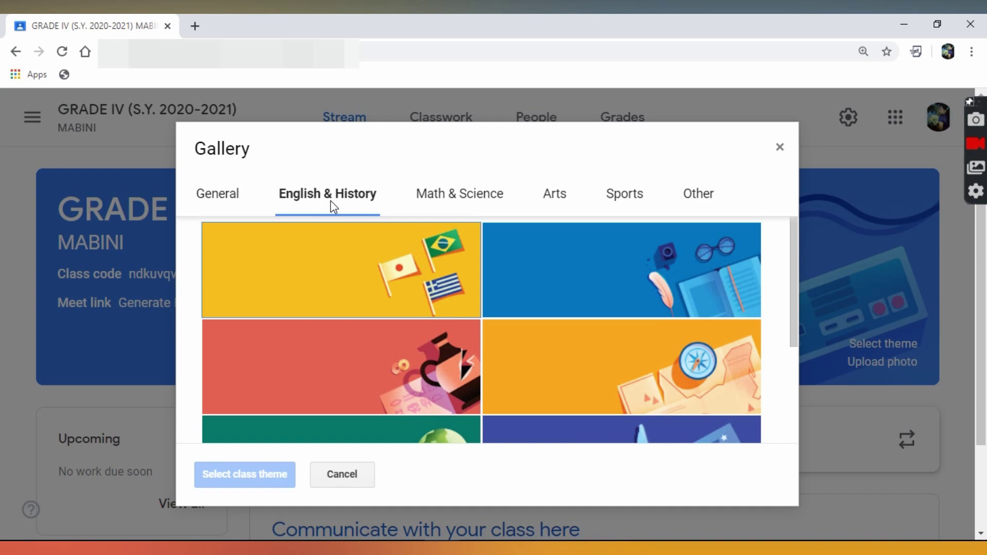
{"action": "left_click_drag", "start_coordinate": [792, 290], "coordinate": [773, 285]}
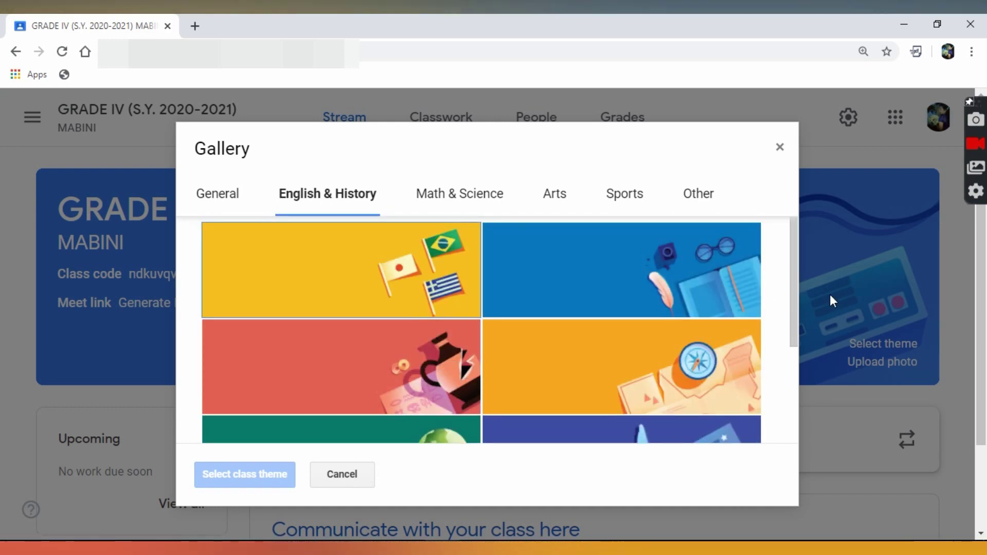
{"action": "scroll", "coordinate": [801, 334], "scroll_direction": "down", "scroll_amount": 4}
{"action": "left_click", "coordinate": [729, 335]}
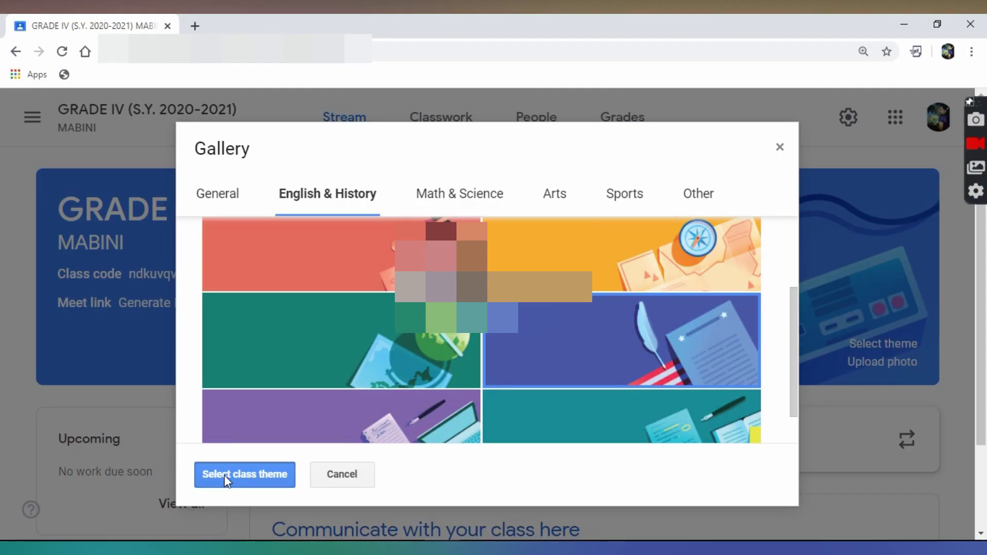
{"action": "left_click", "coordinate": [224, 477]}
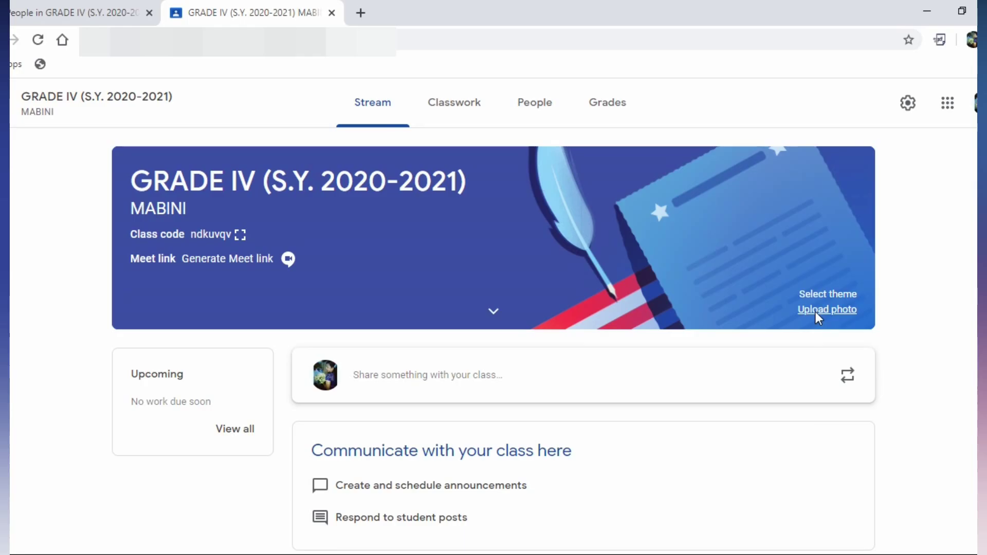
{"action": "left_click", "coordinate": [726, 500]}
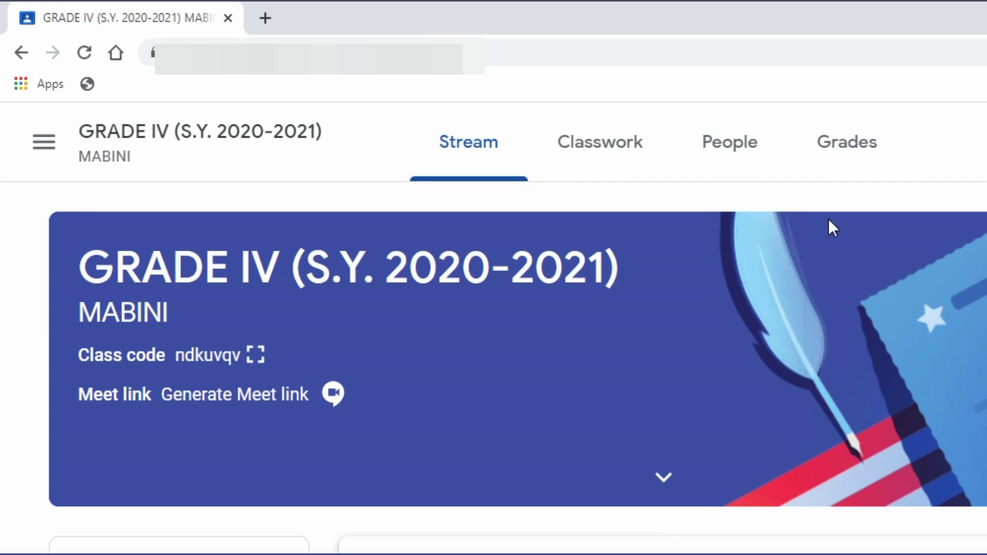
From the People page, invite the co-teacher by their corrected Gmail address
{"action": "left_click", "coordinate": [752, 158]}
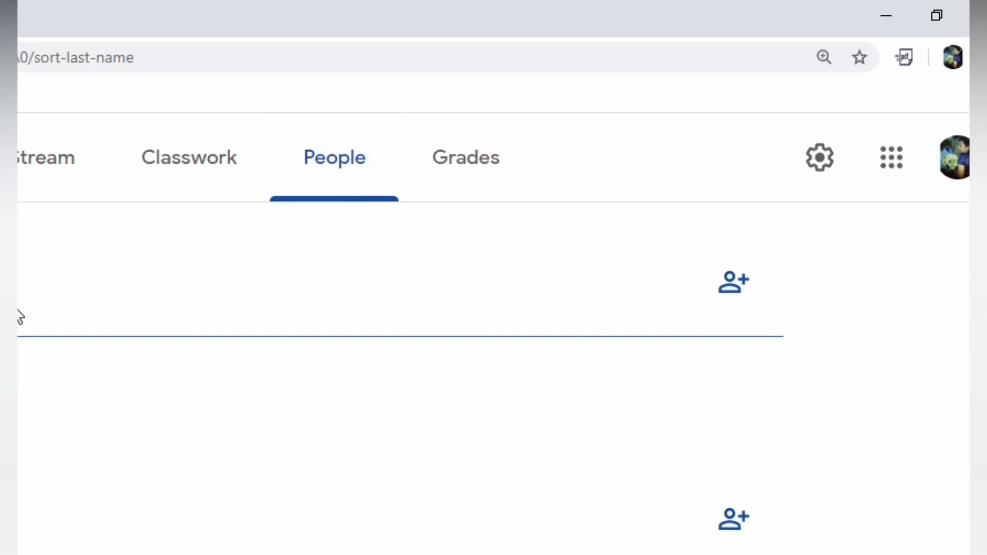
{"action": "left_click", "coordinate": [755, 288]}
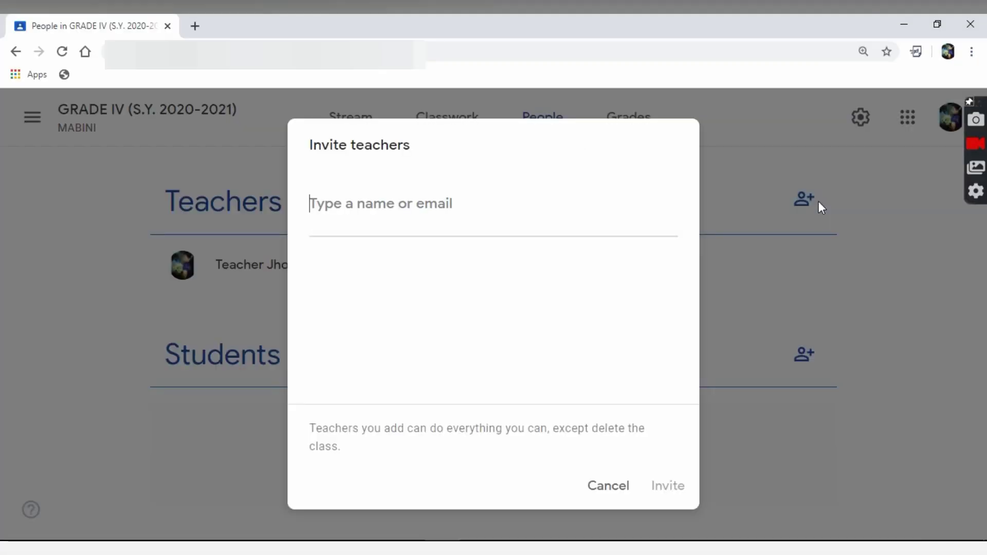
{"action": "left_click", "coordinate": [447, 212]}
{"action": "key", "text": "ctrl+v"}
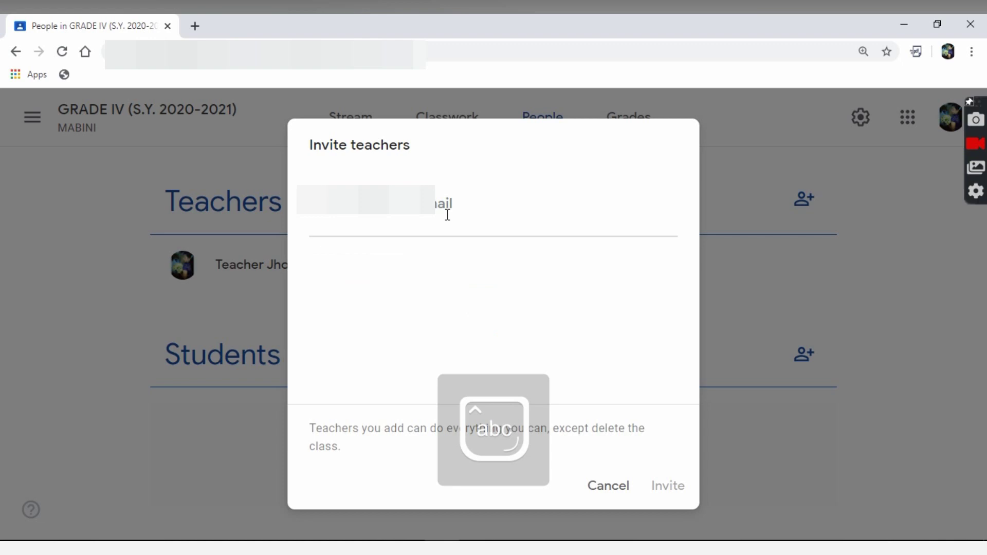
{"action": "key", "text": "BackSpace"}
{"action": "key", "text": "BackSpace"}
{"action": "key", "text": "BackSpace"}
{"action": "key", "text": "BackSpace"}
{"action": "key", "text": "BackSpace"}
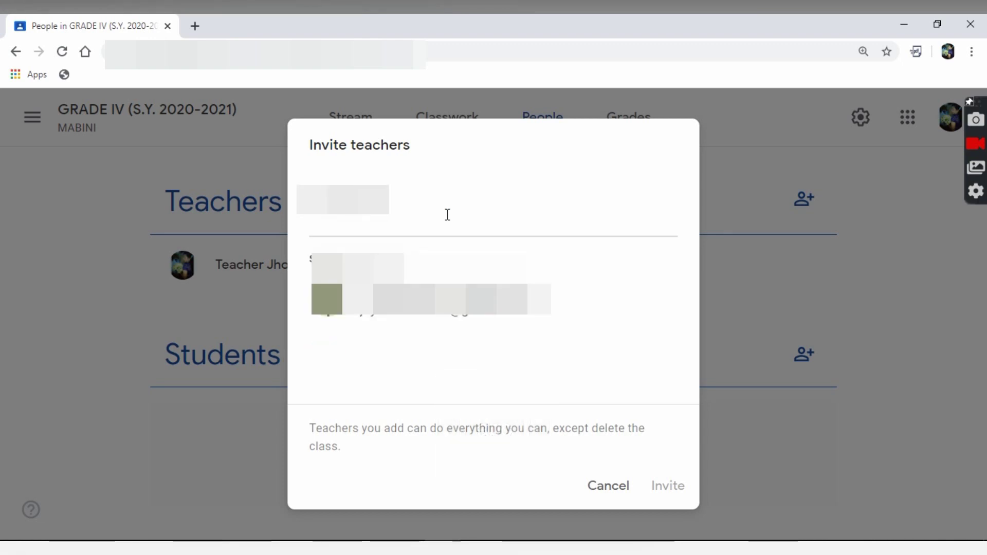
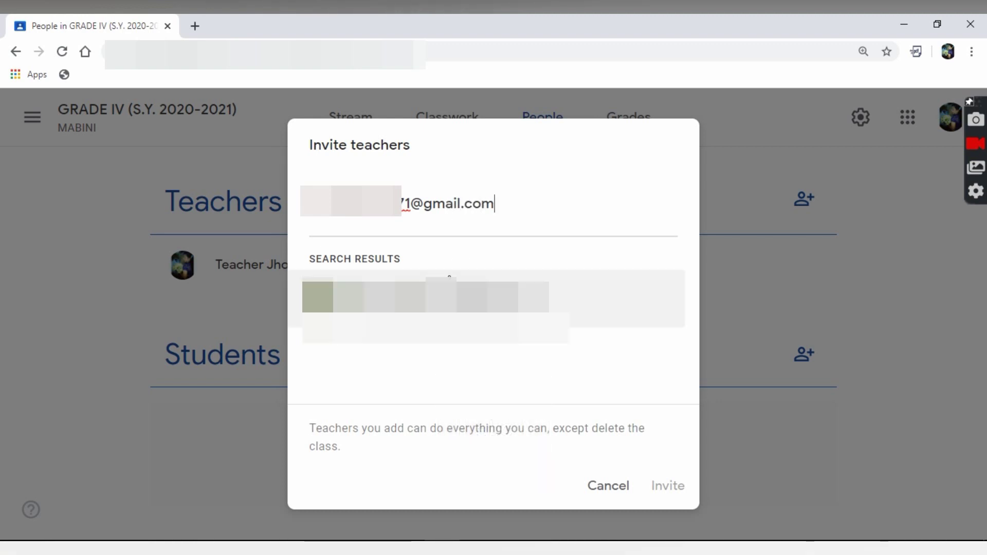
{"action": "left_click", "coordinate": [448, 278]}
{"action": "left_click", "coordinate": [669, 493]}
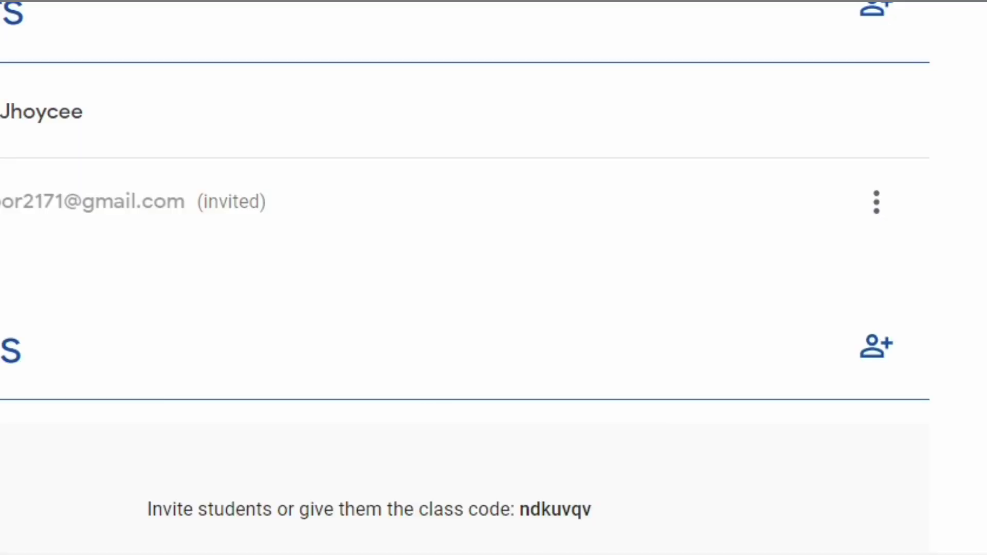
{"action": "scroll", "coordinate": [976, 356], "scroll_direction": "down", "scroll_amount": 1}
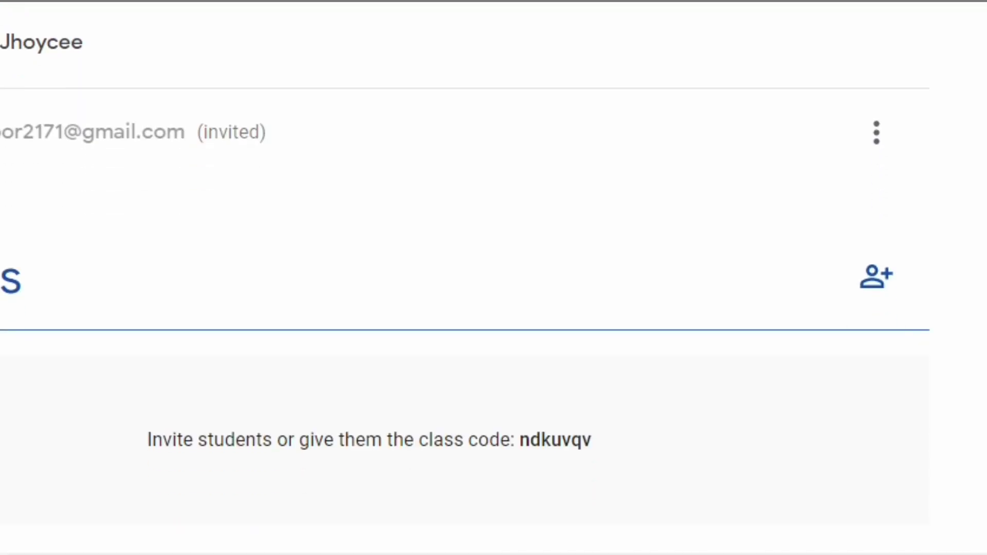
Open the invite-students form and enter the student's Gmail address
{"action": "left_click", "coordinate": [876, 276]}
{"action": "type", "text": "student101."}
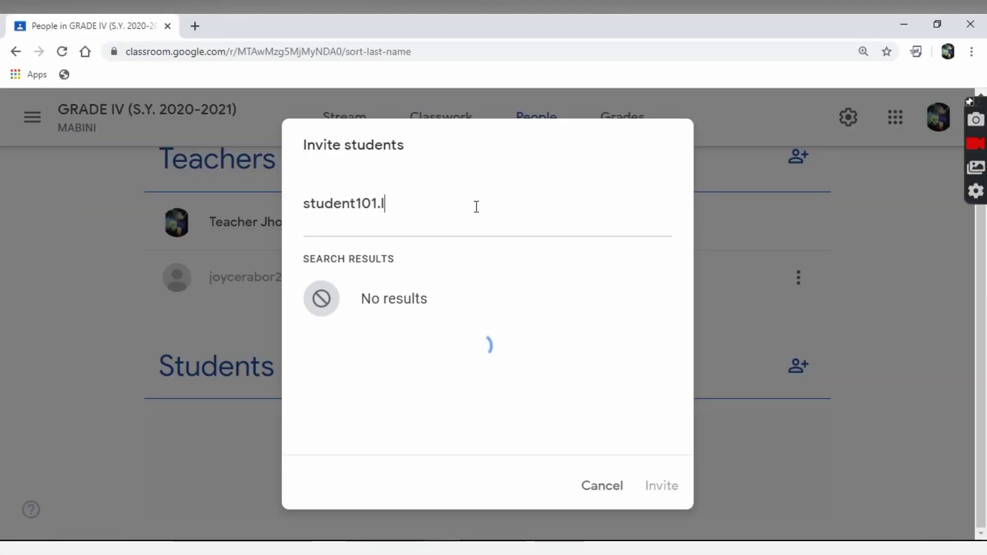
{"action": "type", "text": "lastname"}
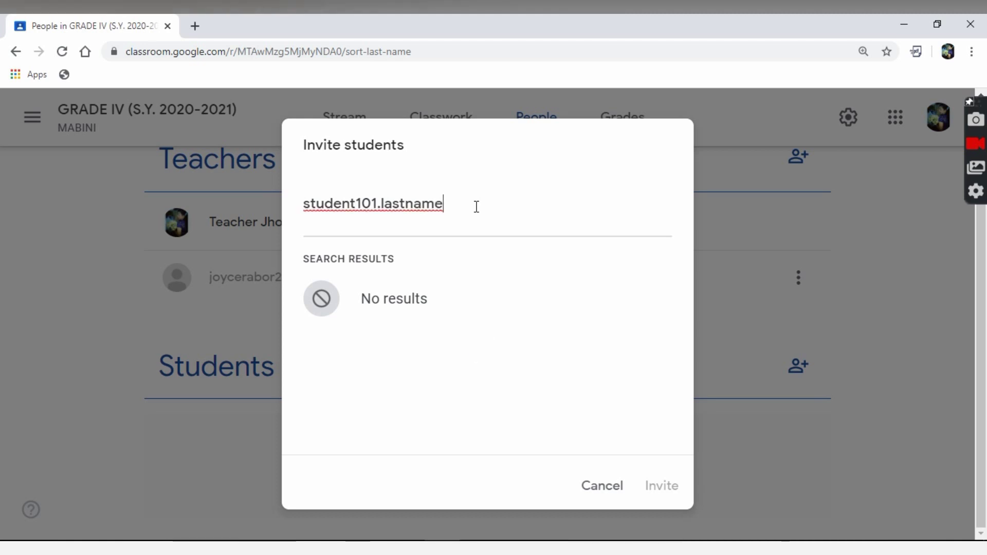
{"action": "type", "text": "@gmail.com"}
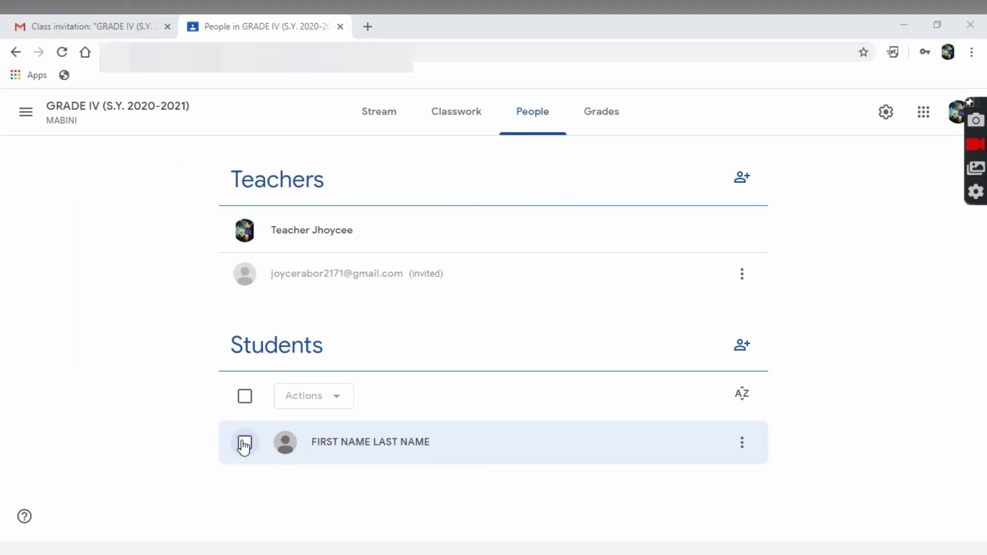
{"action": "left_click", "coordinate": [244, 443]}
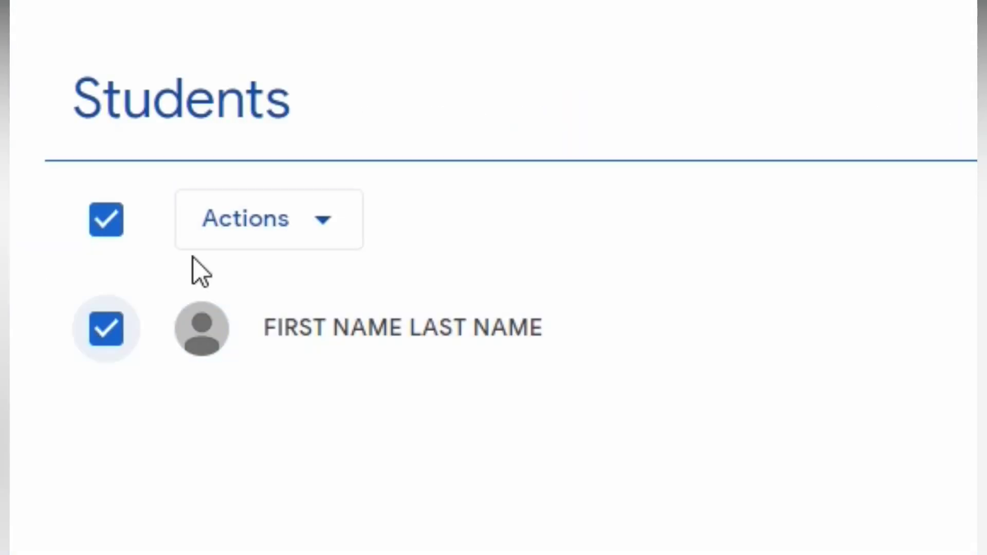
{"action": "left_click", "coordinate": [333, 234]}
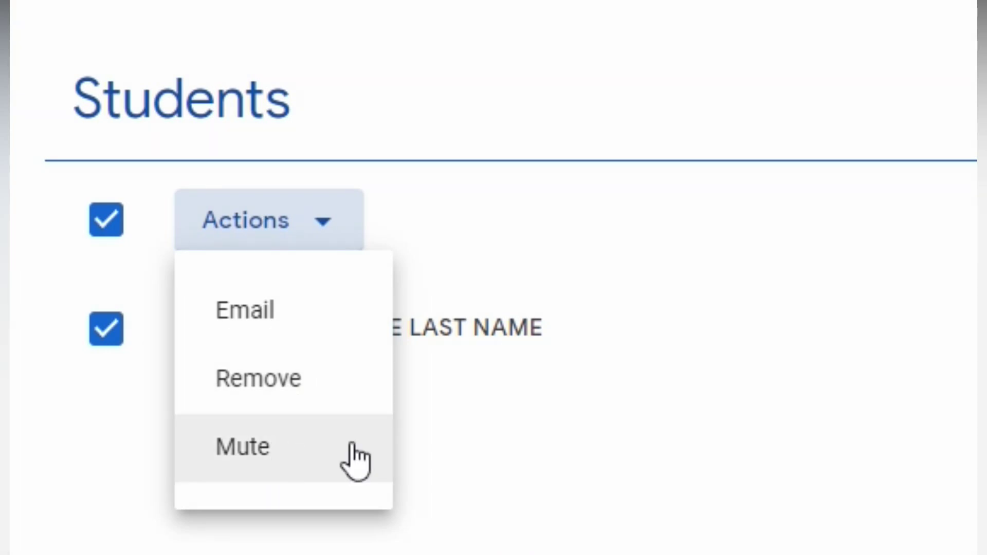
{"action": "left_click", "coordinate": [472, 474]}
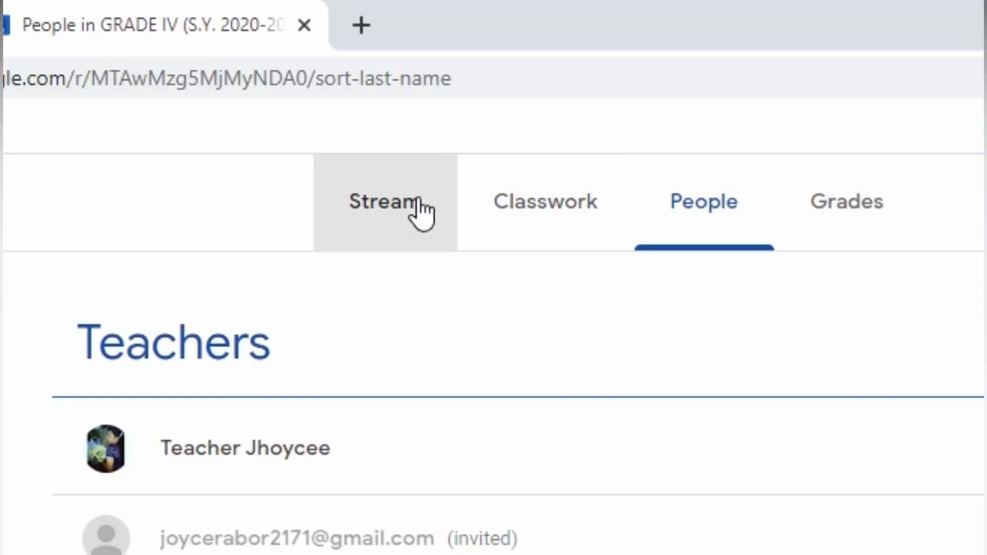
{"action": "left_click", "coordinate": [421, 211]}
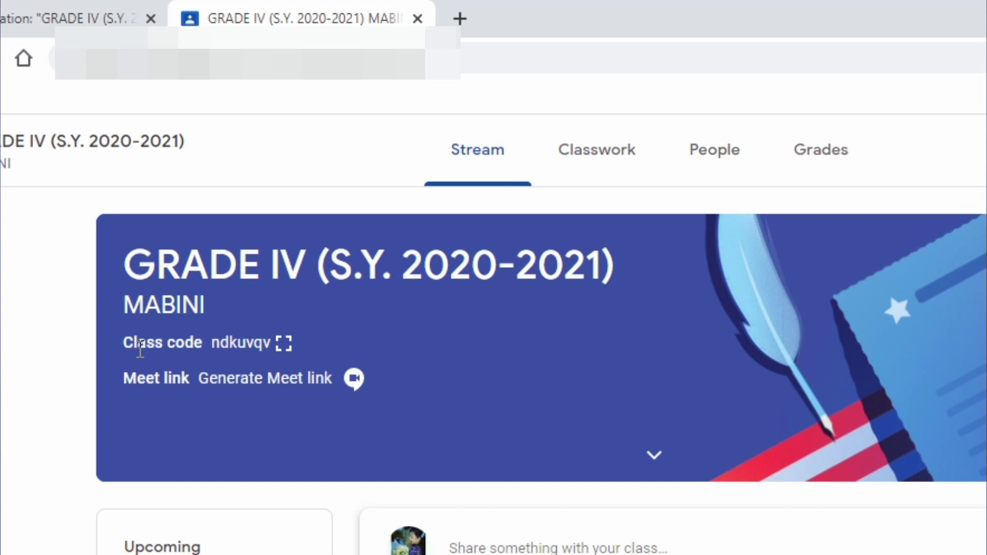
{"action": "left_click_drag", "start_coordinate": [131, 349], "coordinate": [261, 346]}
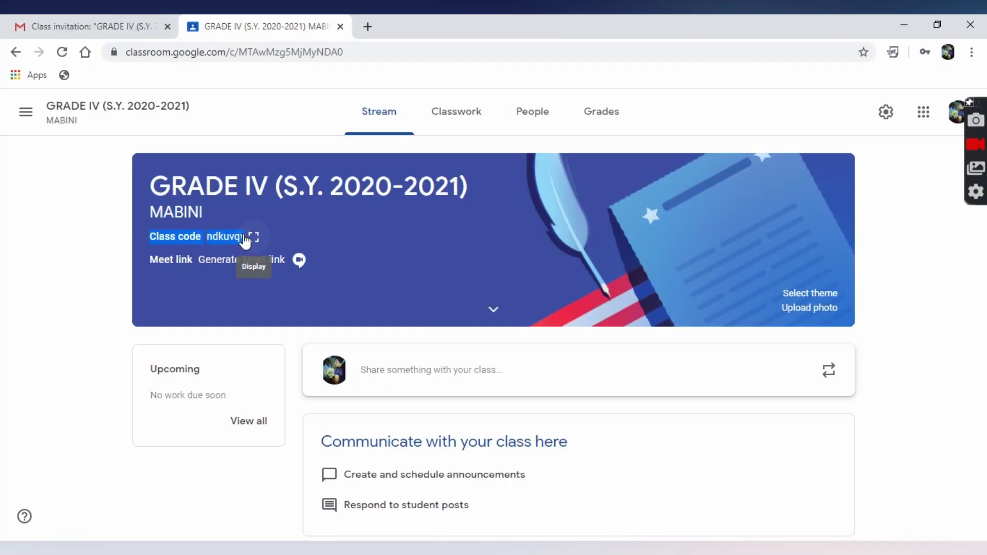
{"action": "left_click", "coordinate": [283, 343]}
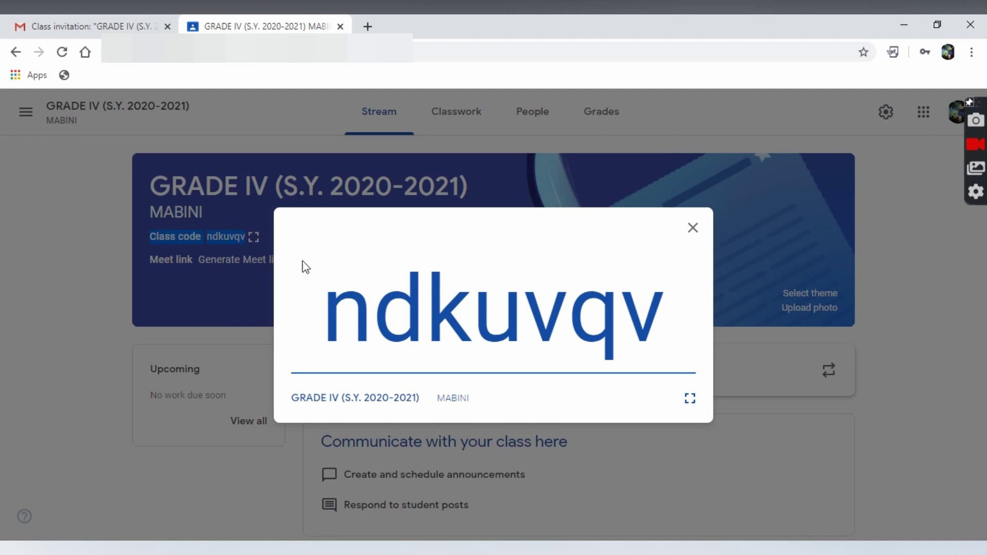
{"action": "left_click_drag", "start_coordinate": [333, 318], "coordinate": [657, 323]}
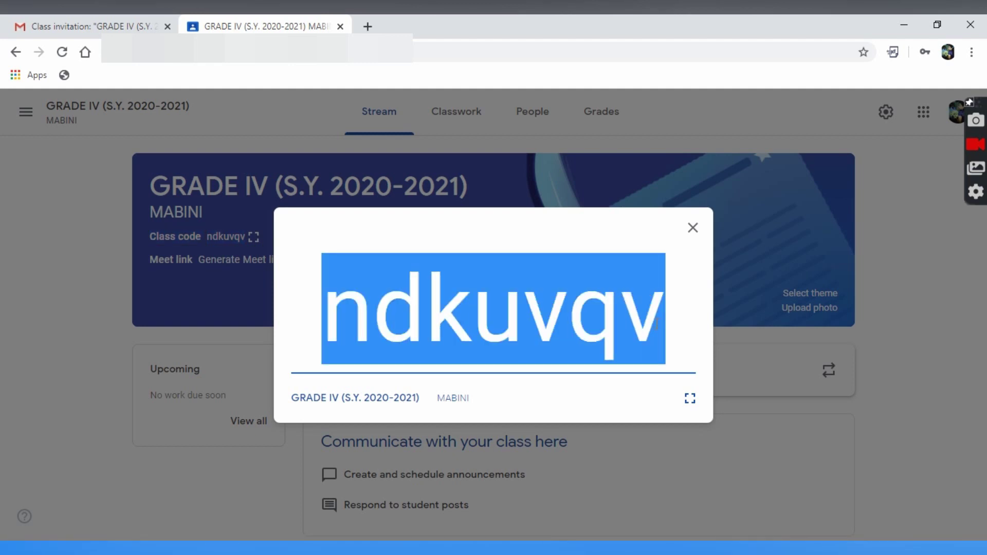
{"action": "left_click", "coordinate": [694, 229]}
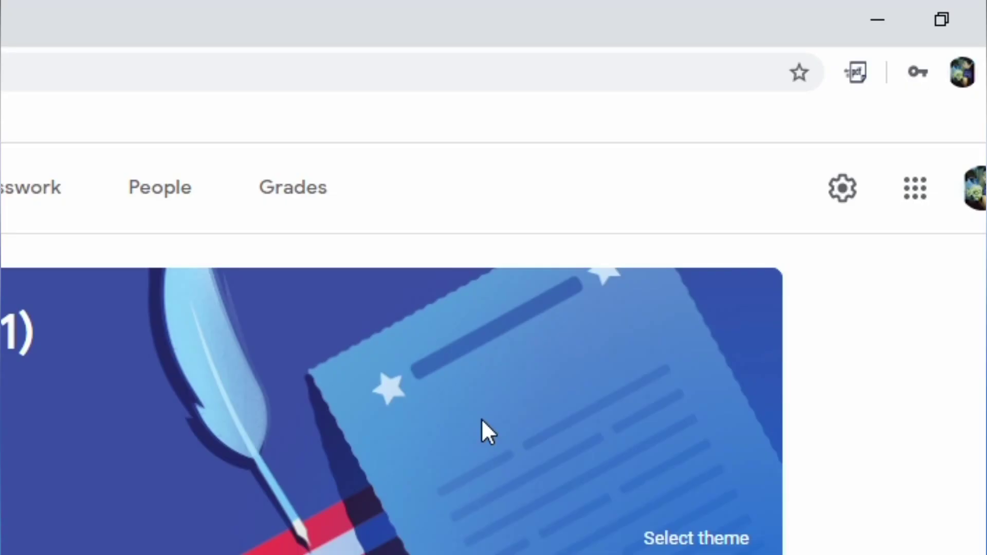
{"action": "left_click", "coordinate": [841, 189]}
{"action": "scroll", "coordinate": [963, 432], "scroll_direction": "down", "scroll_amount": 5}
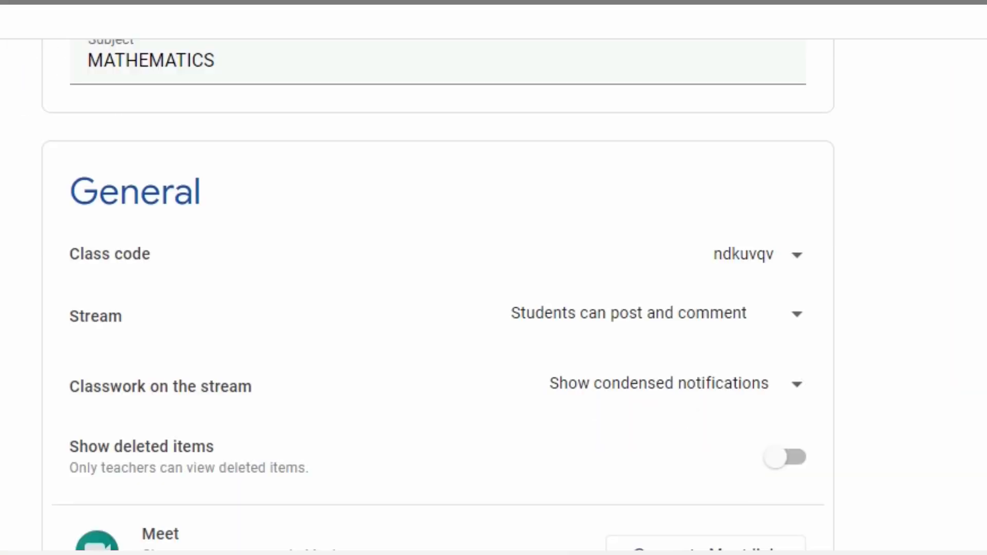
{"action": "scroll", "coordinate": [437, 295], "scroll_direction": "down", "scroll_amount": 1}
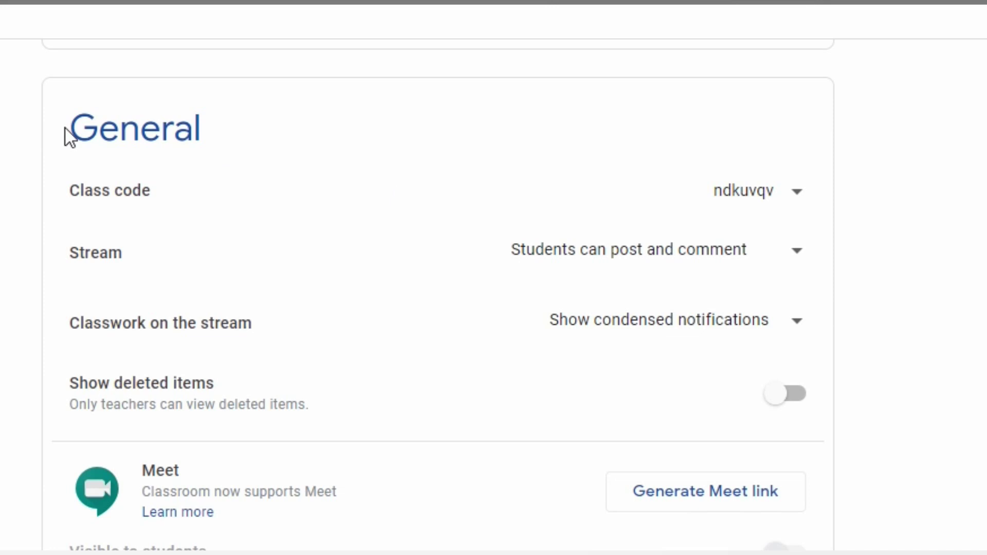
{"action": "left_click_drag", "start_coordinate": [65, 128], "coordinate": [221, 122]}
{"action": "left_click_drag", "start_coordinate": [76, 196], "coordinate": [343, 203]}
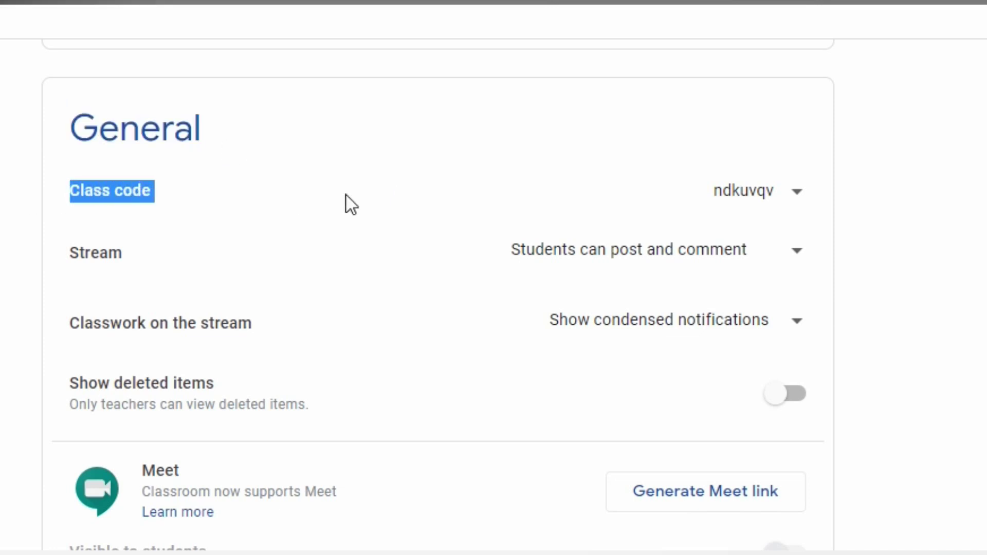
{"action": "left_click", "coordinate": [809, 203]}
{"action": "left_click", "coordinate": [740, 315]}
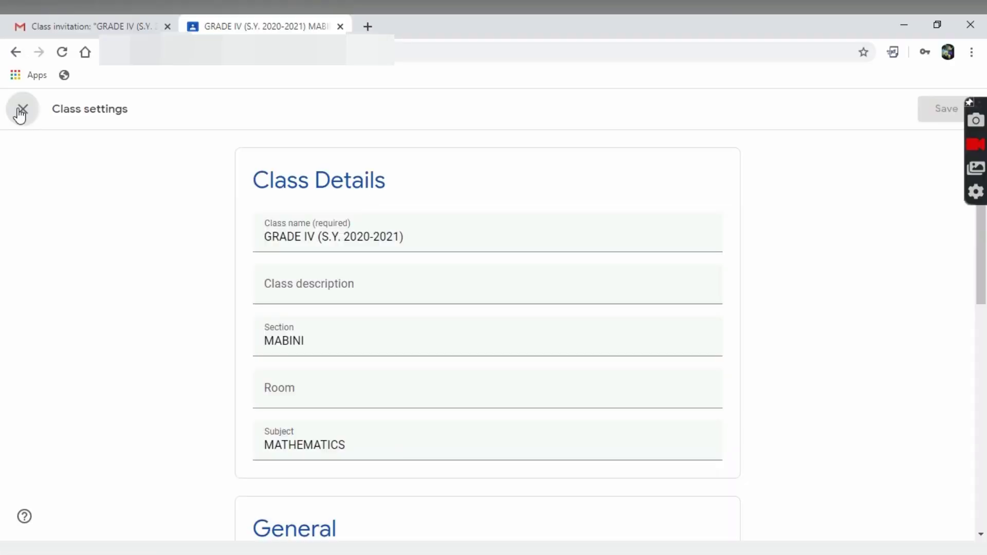
{"action": "left_click", "coordinate": [22, 109]}
{"action": "left_click", "coordinate": [246, 236]}
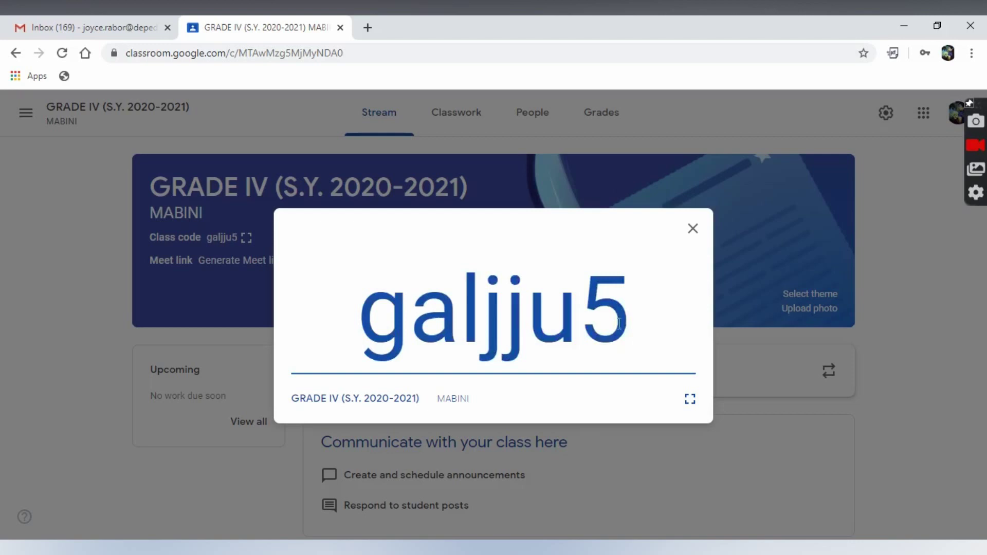
{"action": "left_click_drag", "start_coordinate": [630, 319], "coordinate": [312, 338]}
{"action": "key", "text": "ctrl+c"}
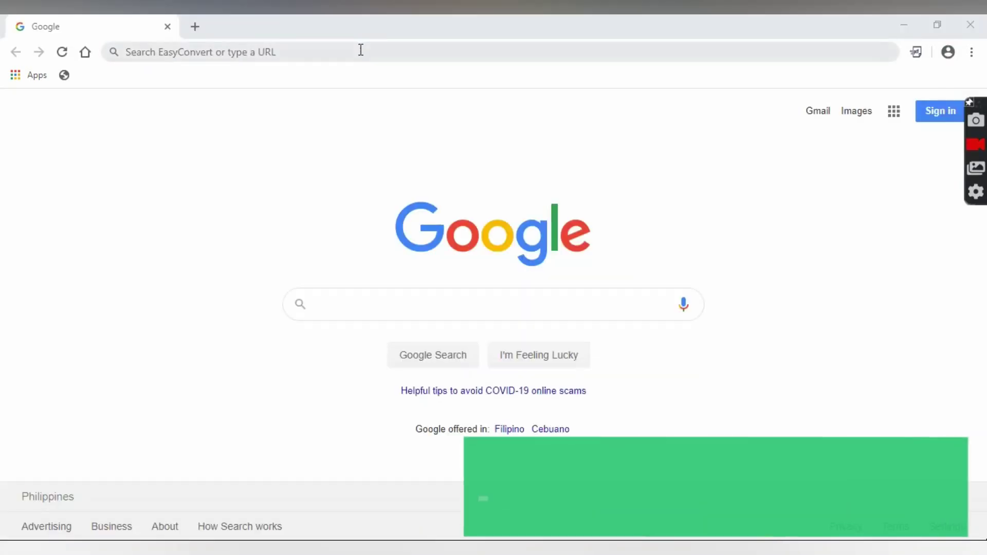
Open classroom.google.com and sign in with the student account's password
{"action": "left_click", "coordinate": [359, 48]}
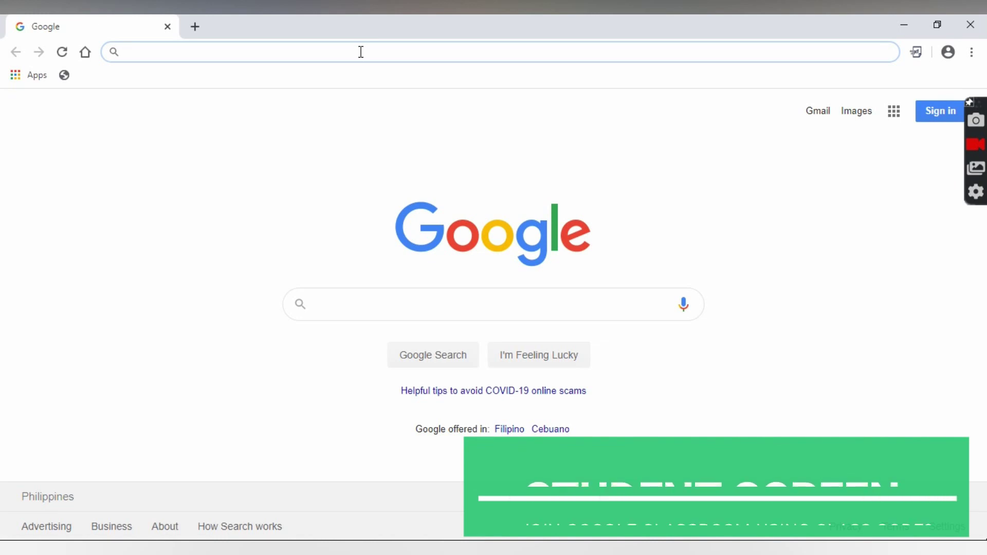
{"action": "type", "text": "classro"}
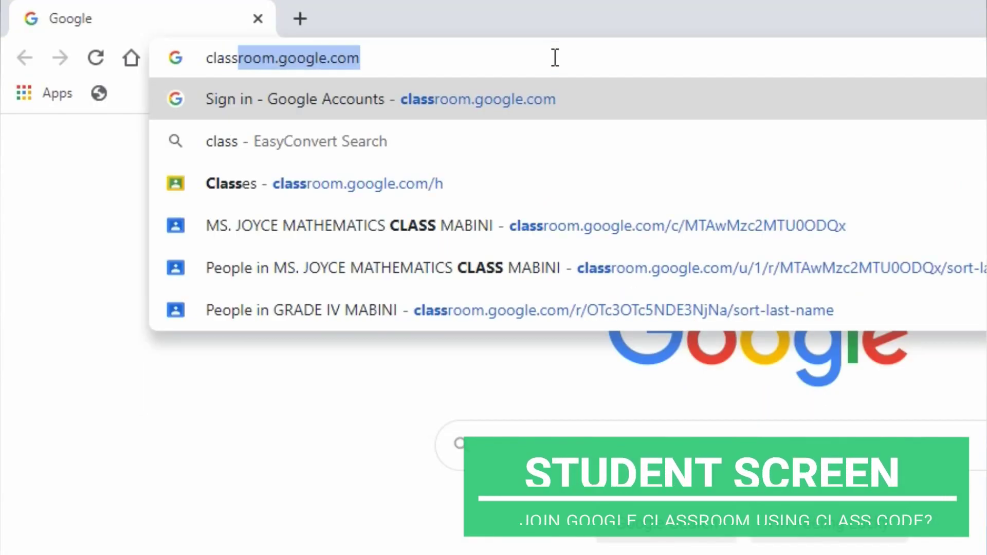
{"action": "type", "text": "om.google."}
{"action": "key", "text": "Return"}
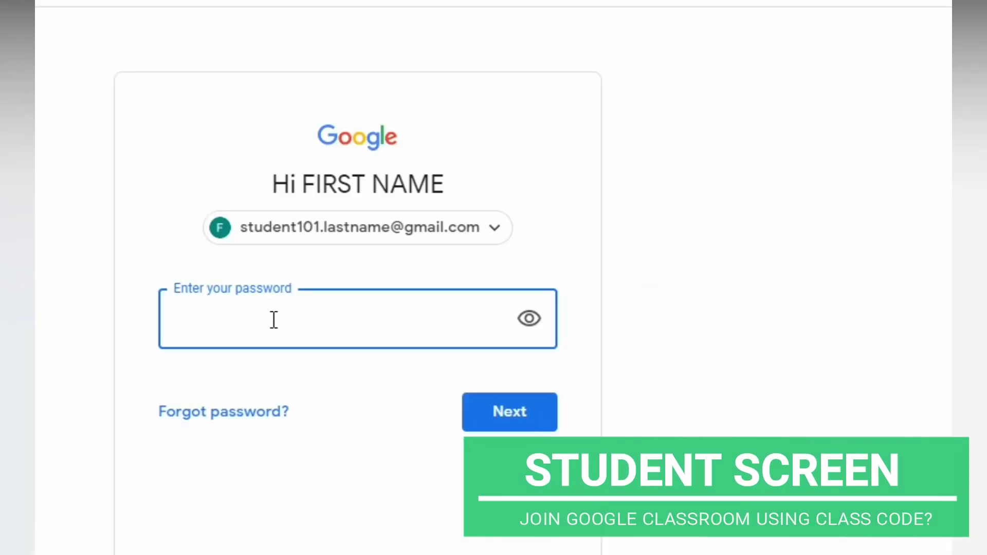
{"action": "type", "text": "••••••"}
{"action": "type", "text": "•••••••••"}
{"action": "left_click", "coordinate": [506, 413]}
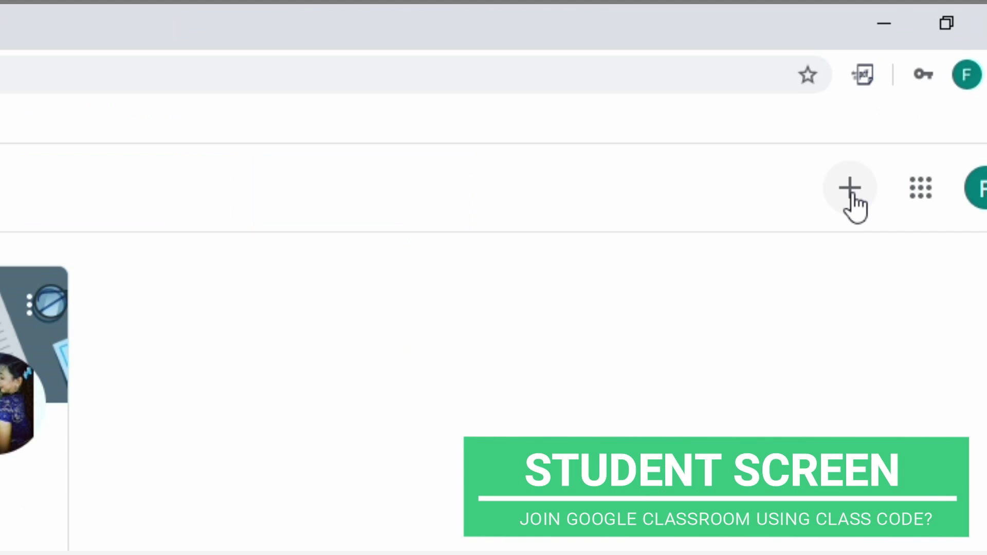
{"action": "left_click", "coordinate": [850, 194]}
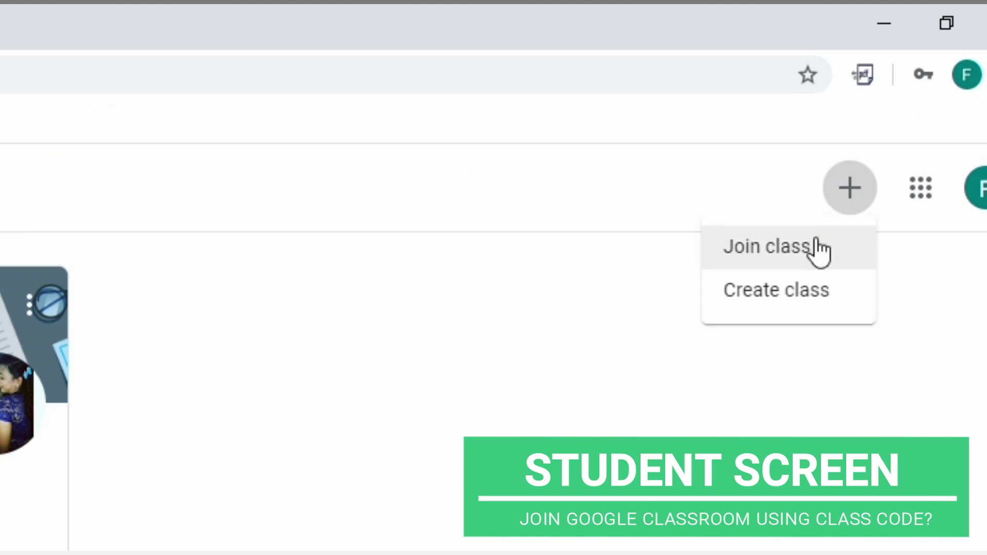
{"action": "left_click", "coordinate": [805, 252]}
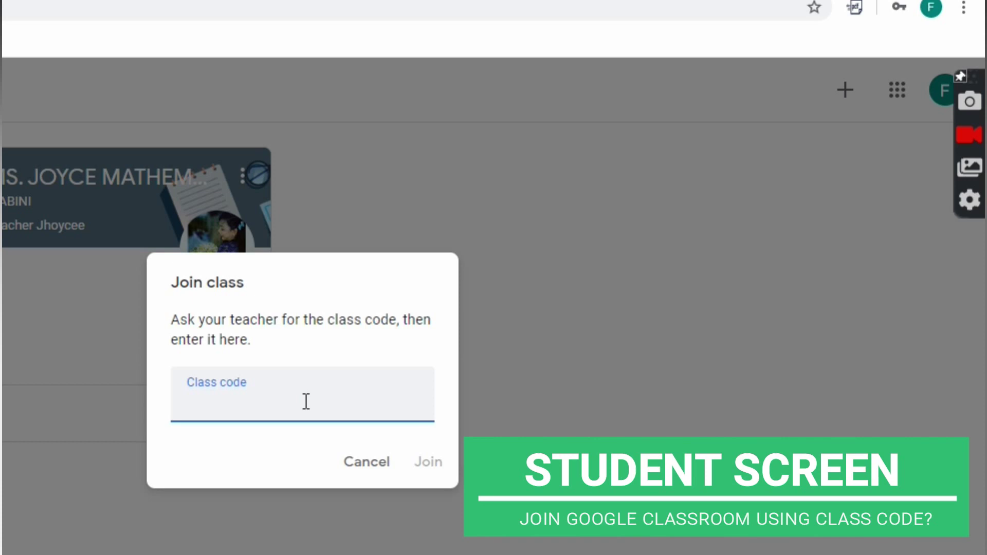
{"action": "key", "text": "ctrl+v"}
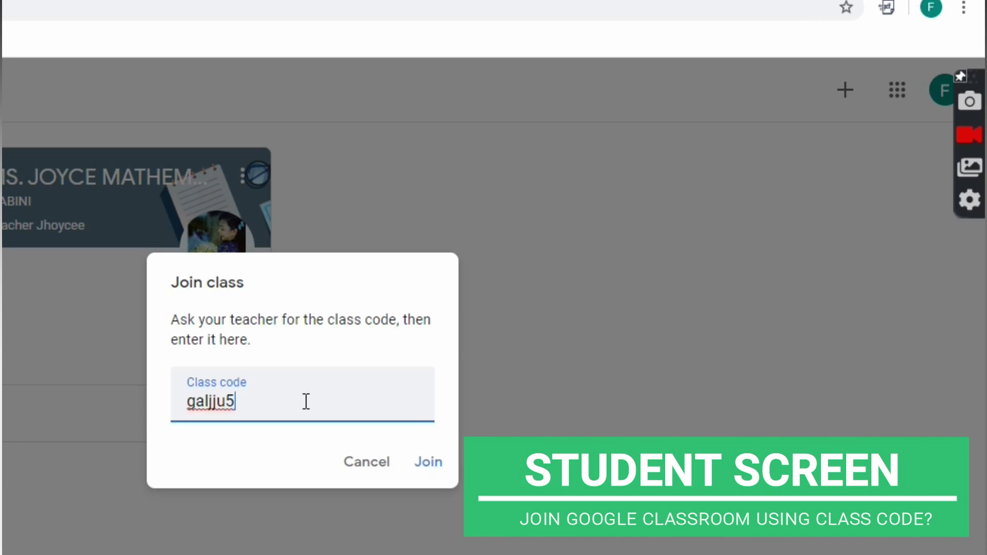
{"action": "left_click", "coordinate": [425, 461]}
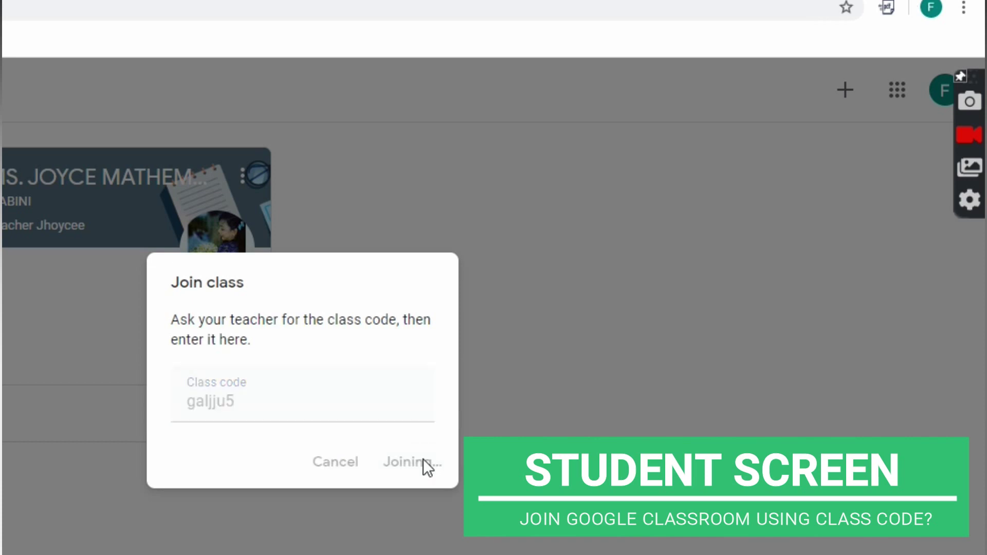